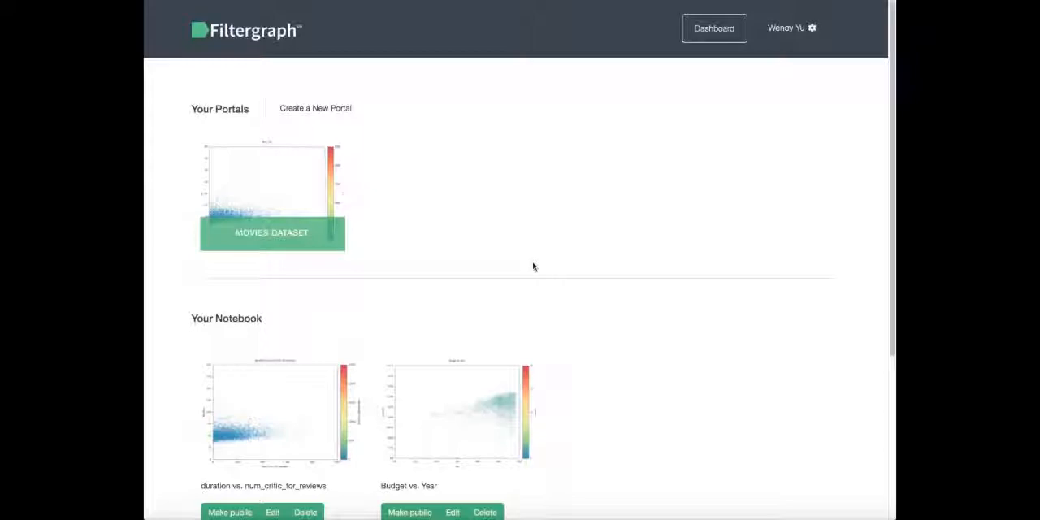
Open the Movies Dataset portal and review its administrator options.
click(254, 192)
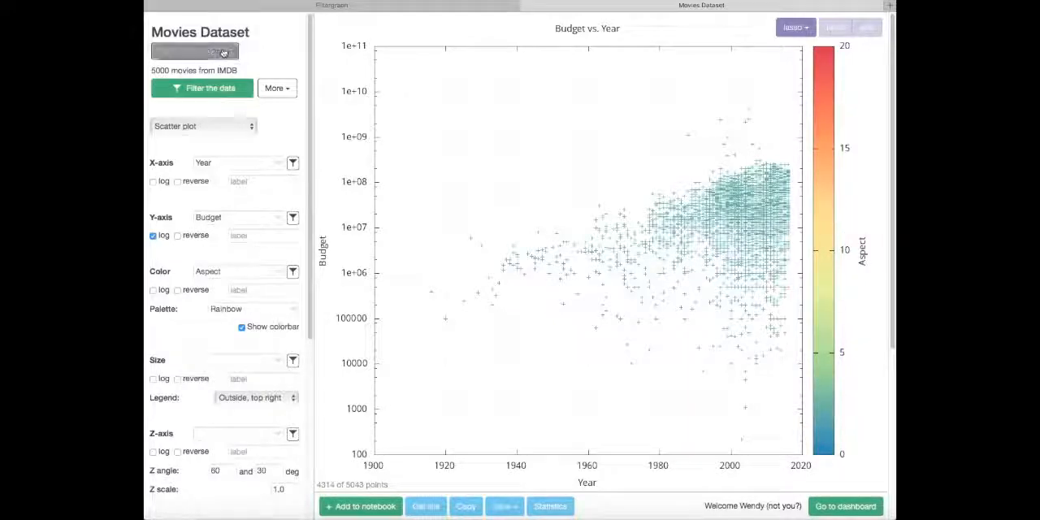
click(231, 52)
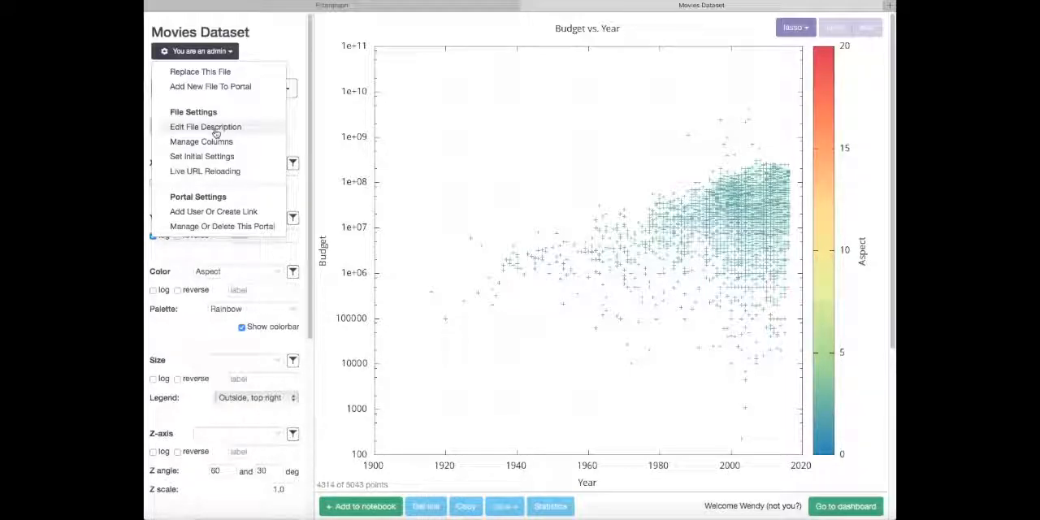
click(231, 52)
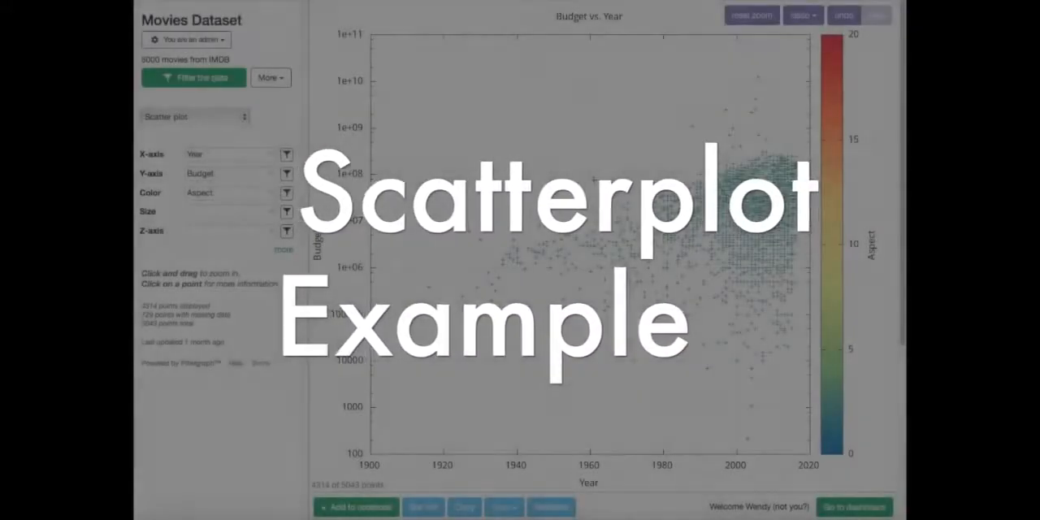
Zoom into the dense area of the Budget vs. Year plot from about 1986 to 2017, and clear both axis bounds.
drag(685, 173, 797, 280)
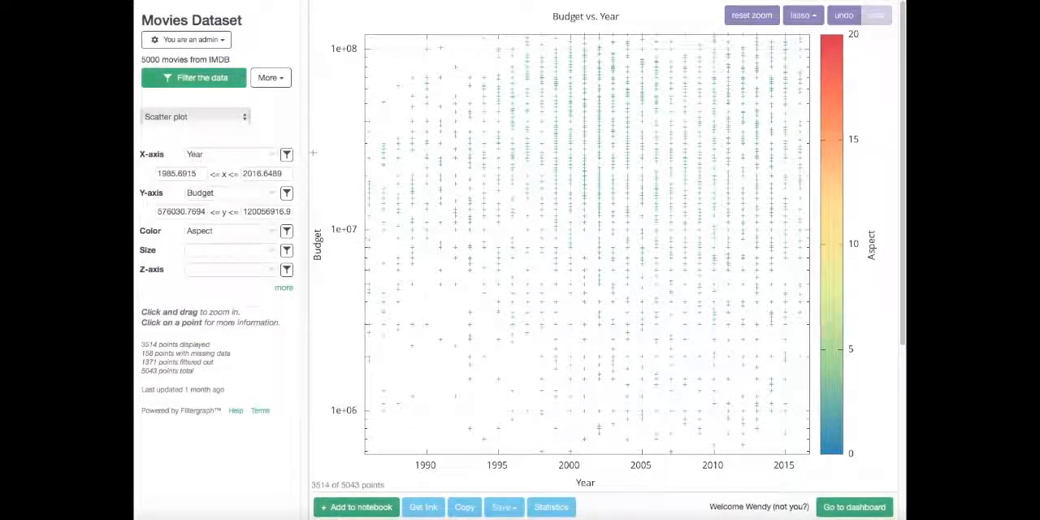
click(286, 154)
click(287, 174)
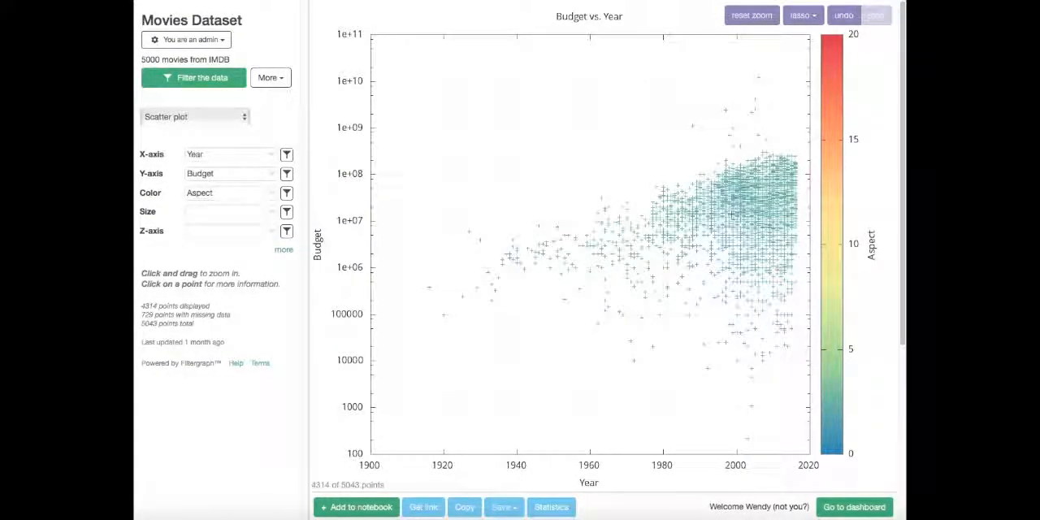
View the details of a data point in the dense area near the year 2000 and close them.
click(732, 214)
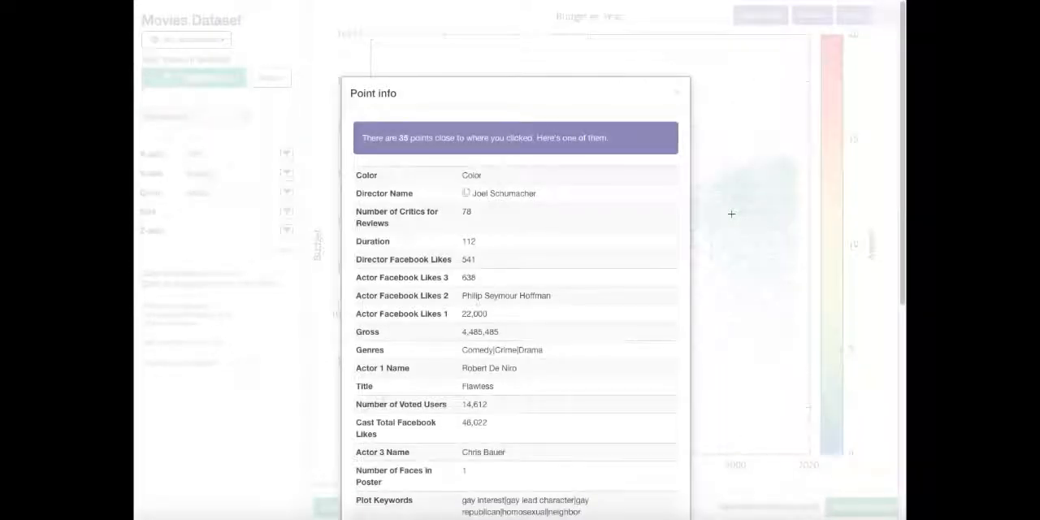
click(678, 98)
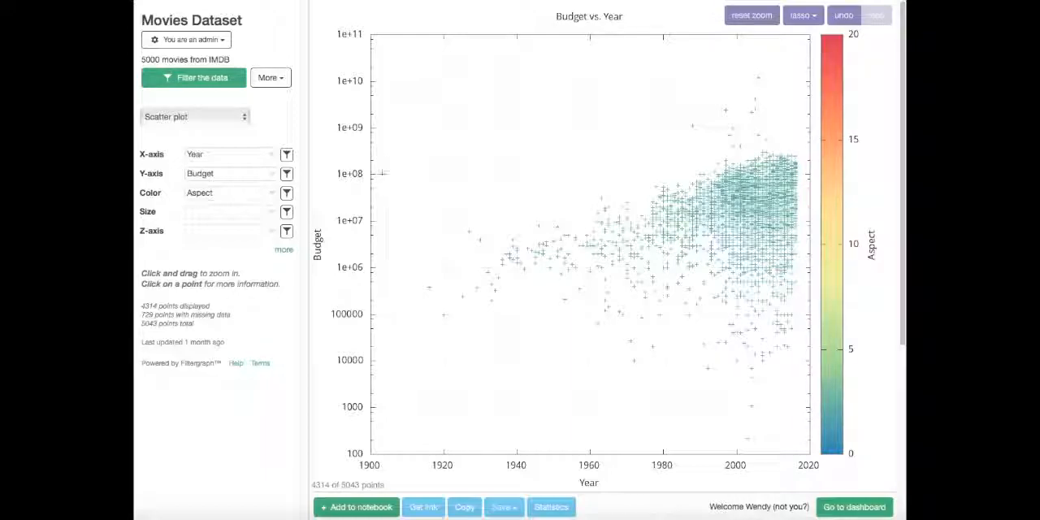
Set the Z-axis to Duration for a 3D view, and reset it to none.
click(227, 231)
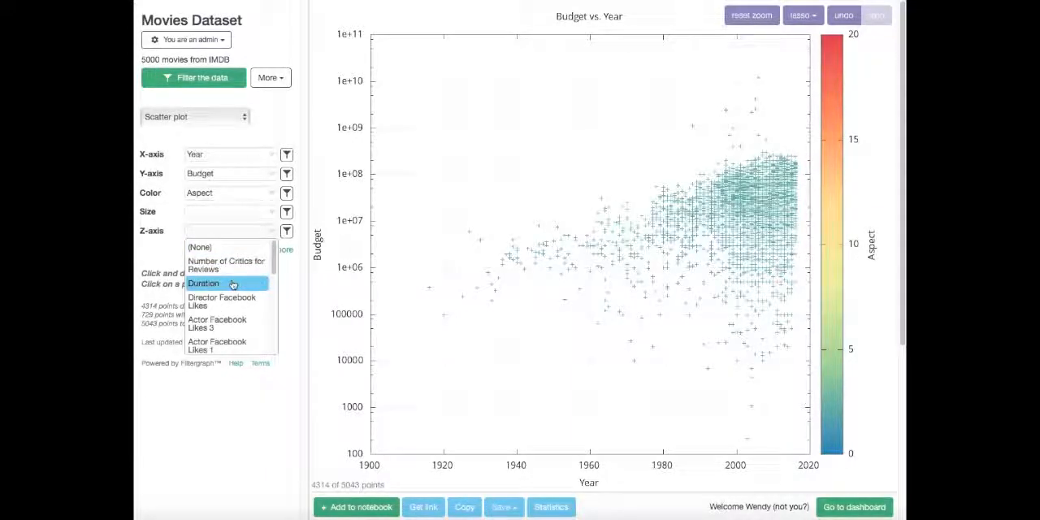
click(232, 284)
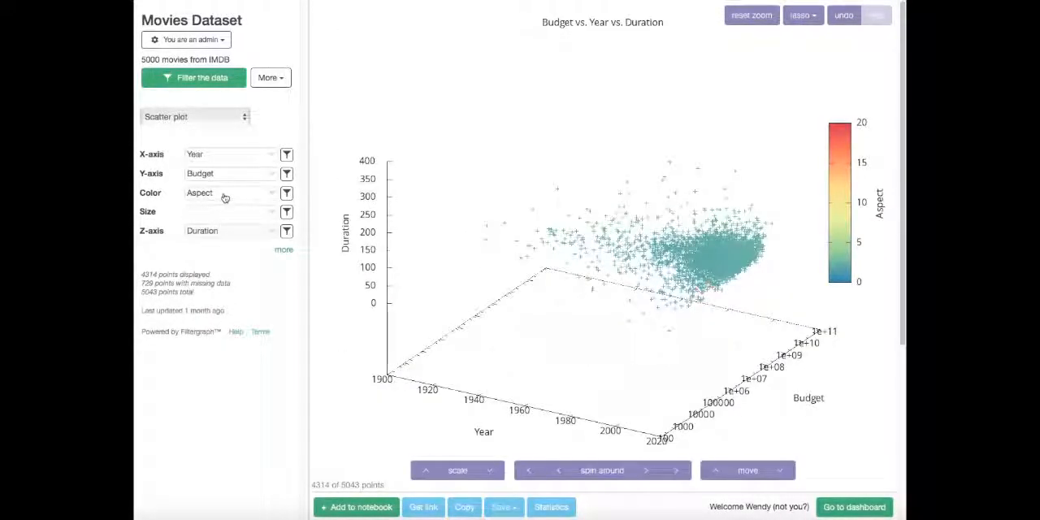
click(234, 231)
click(228, 248)
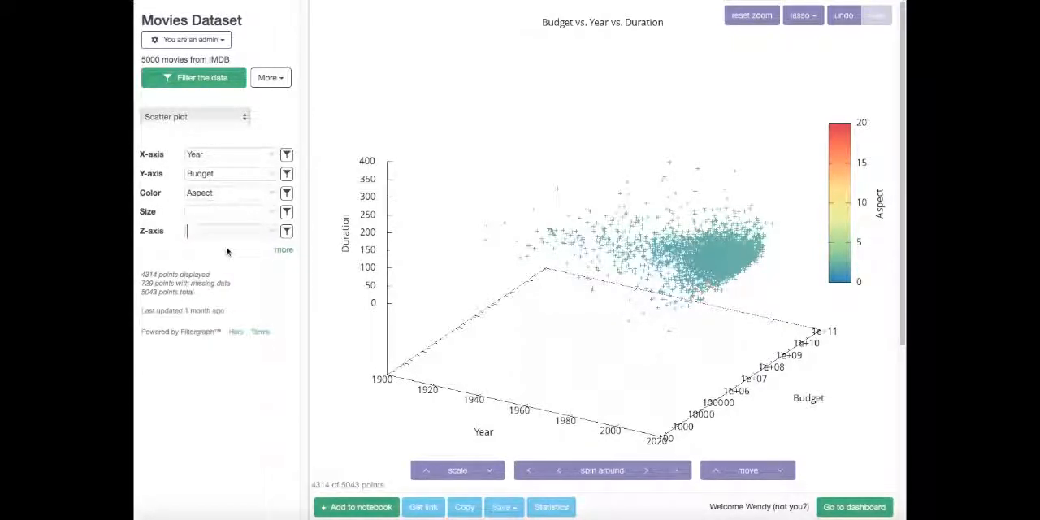
Limit the X-axis Year to values between 1990 and 2000, and remove those bounds.
click(287, 154)
text(1990)
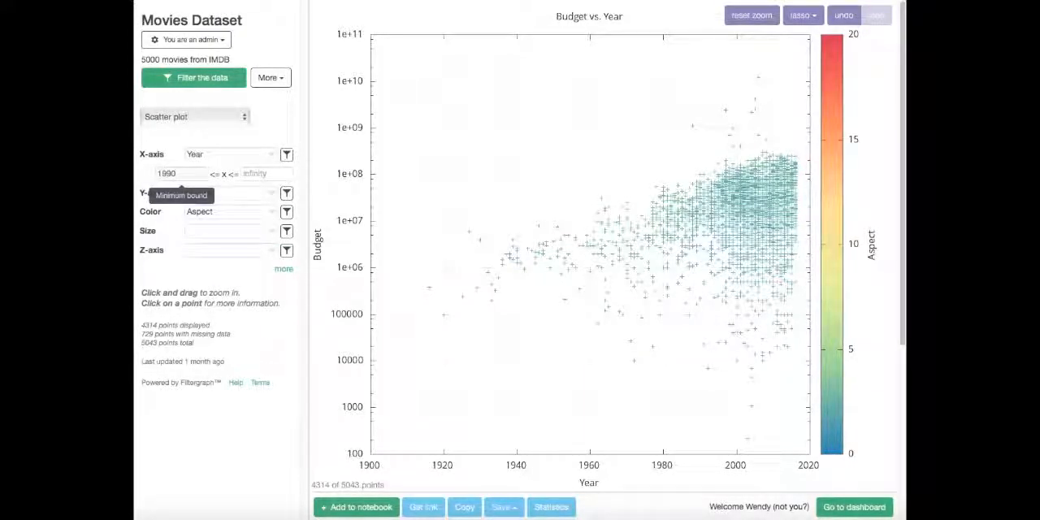
key(Tab)
text(2000)
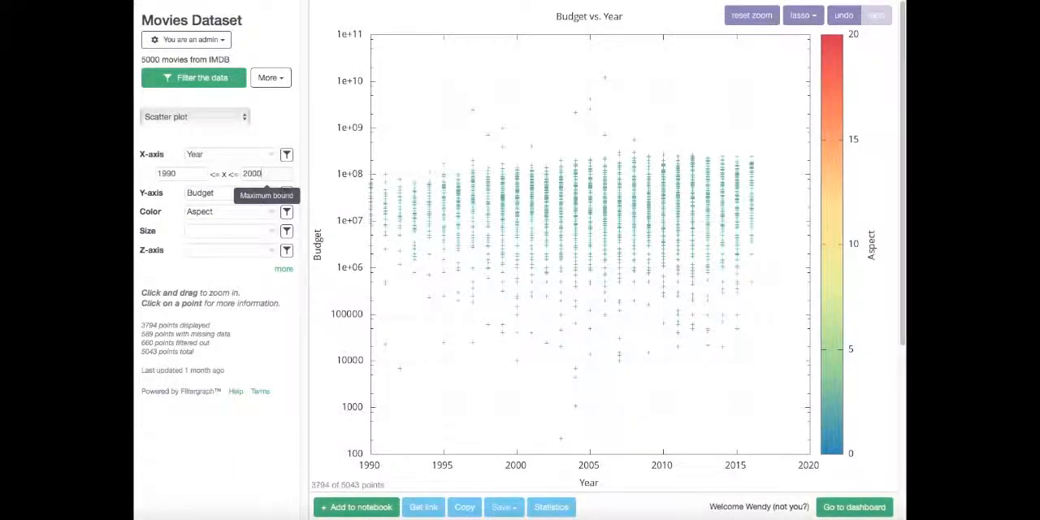
key(Return)
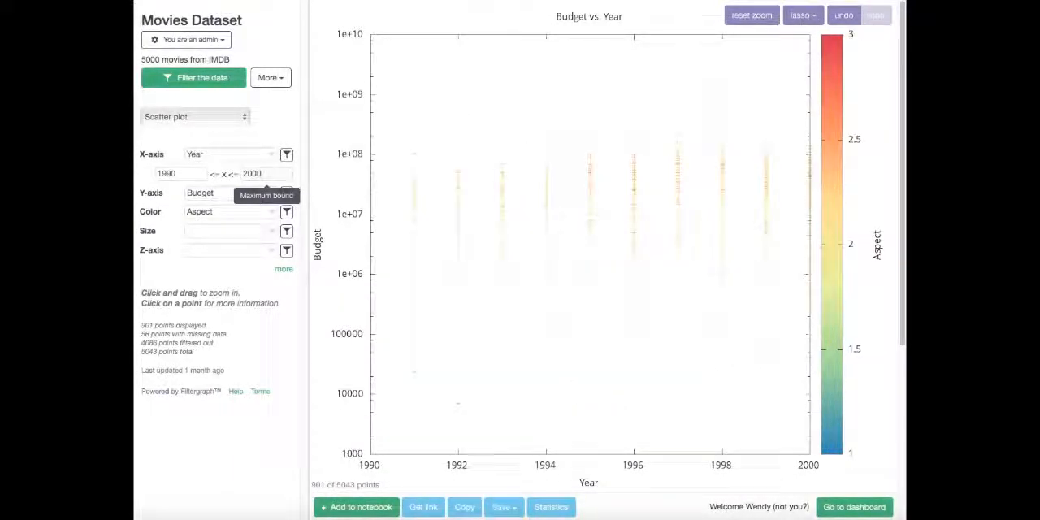
click(288, 158)
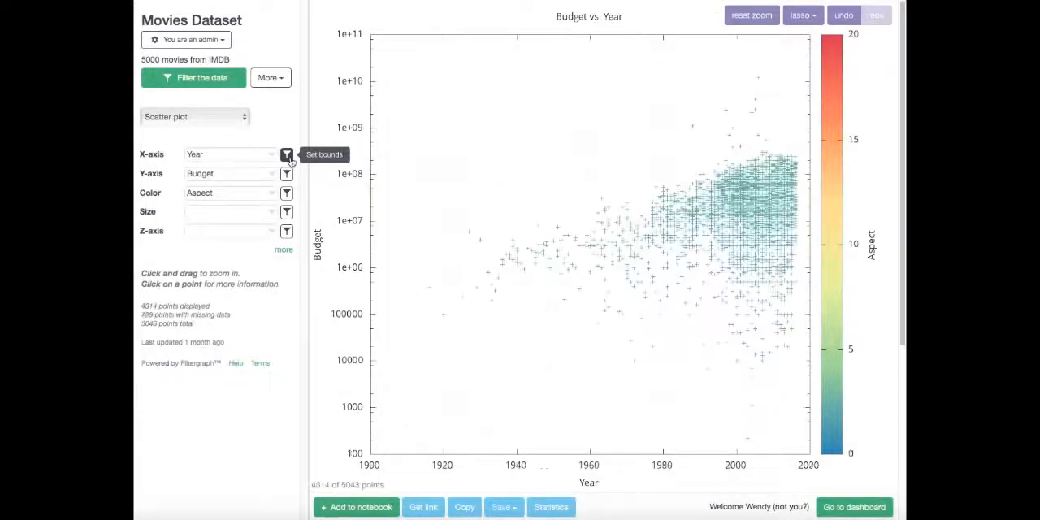
View the form for filtering the data and close it.
click(220, 77)
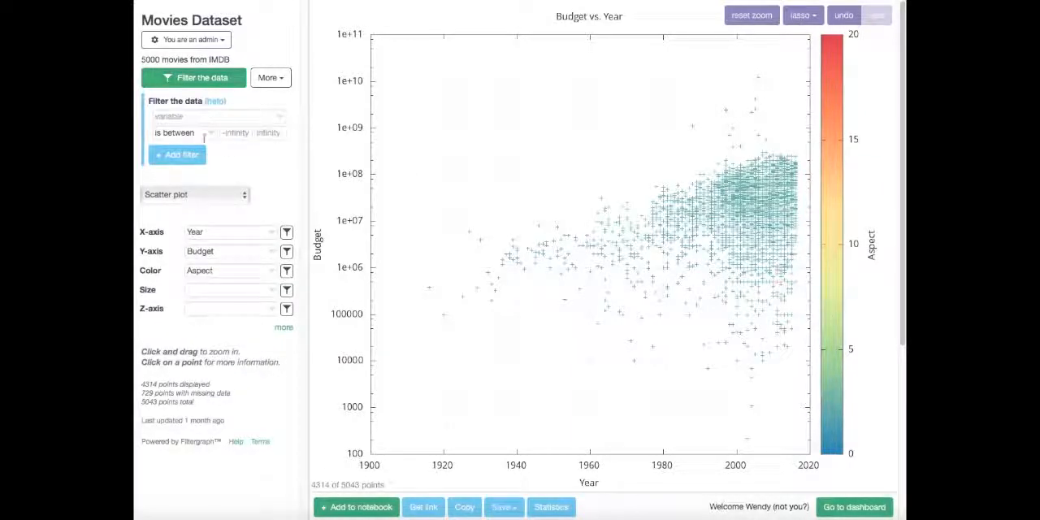
click(215, 82)
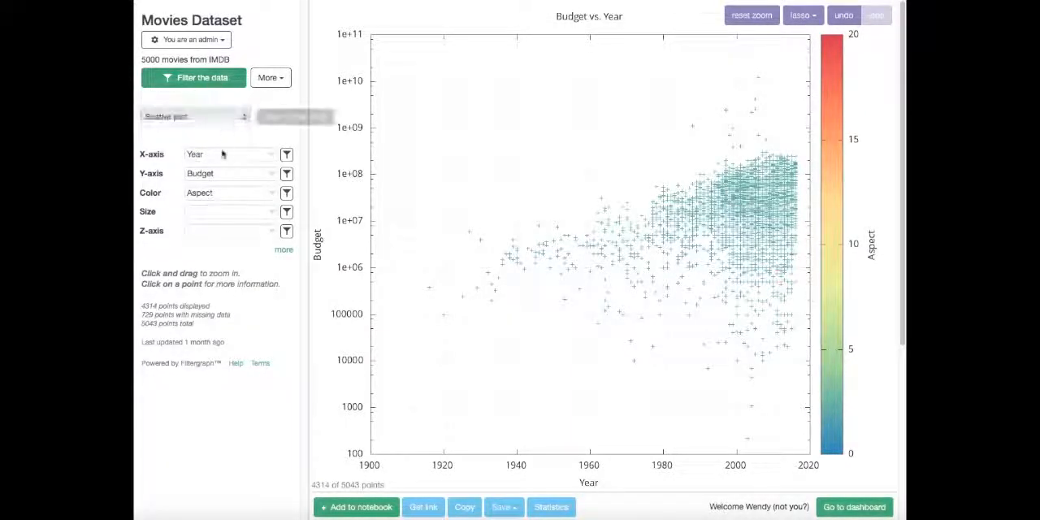
Expand the additional plot settings and set the color palette to Purple.
click(280, 251)
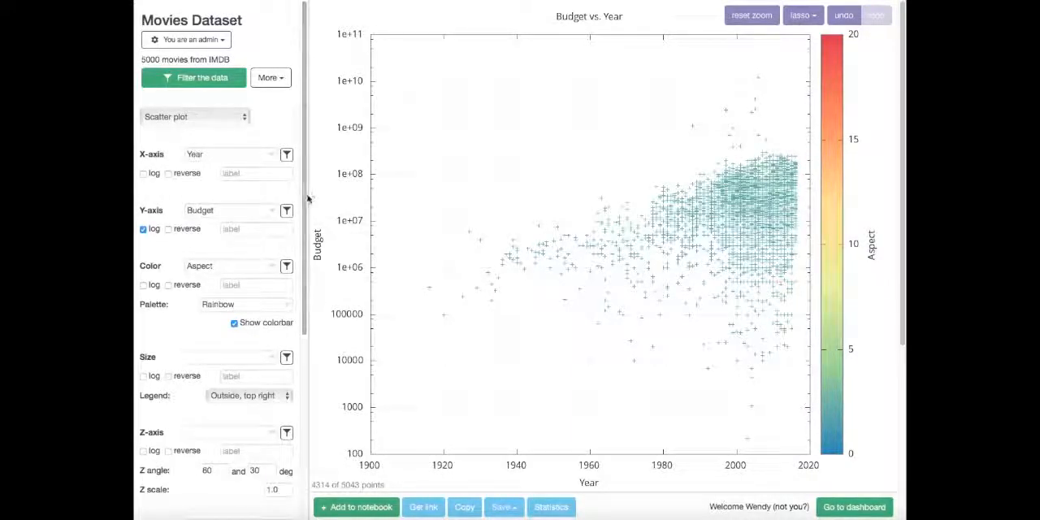
scroll(304, 198, down, 4)
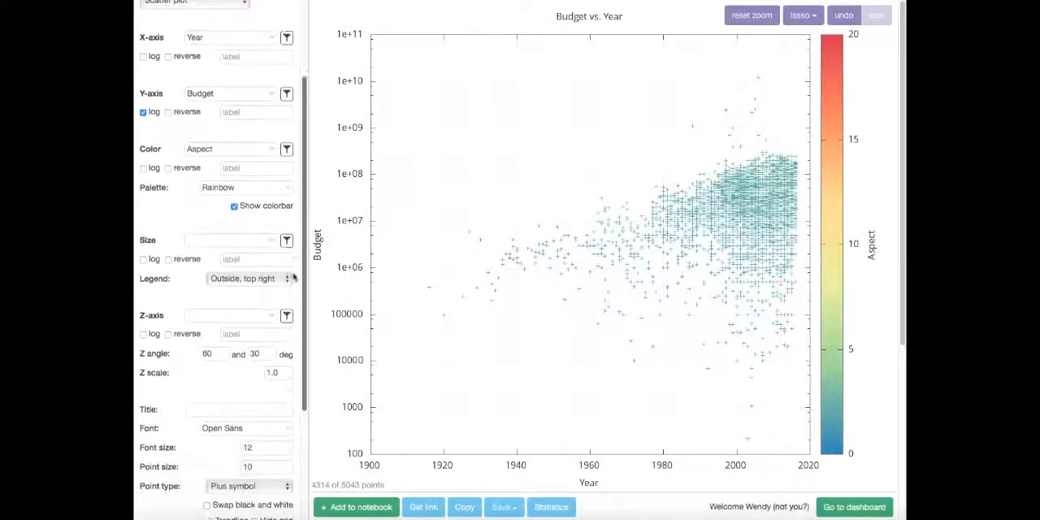
click(254, 168)
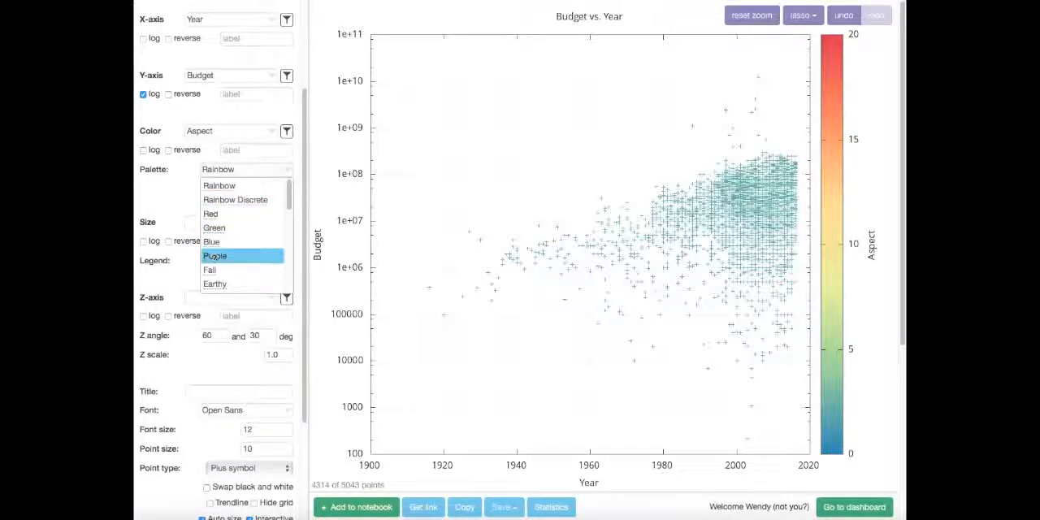
click(215, 256)
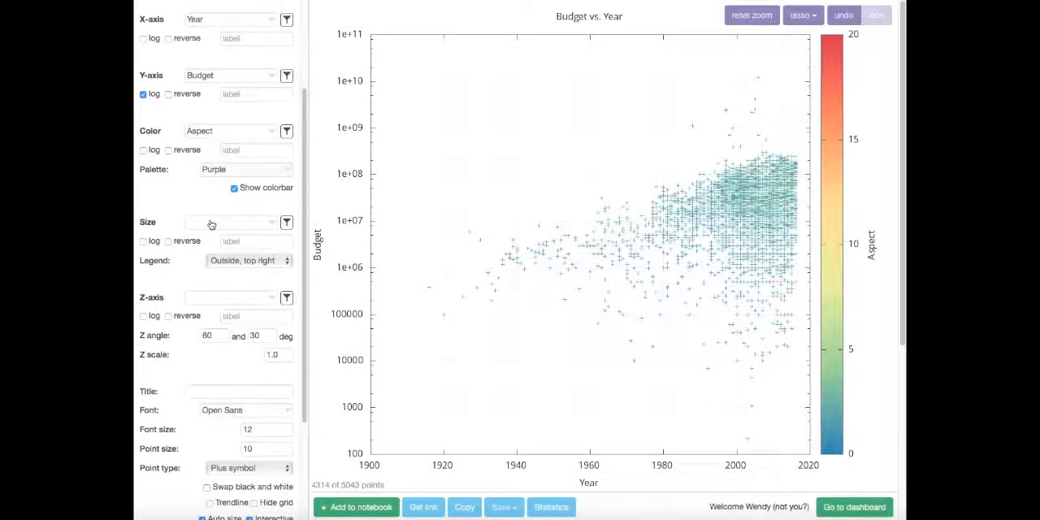
Toggle the plot's colorbar off and on, and set the color palette back to Rainbow.
click(244, 189)
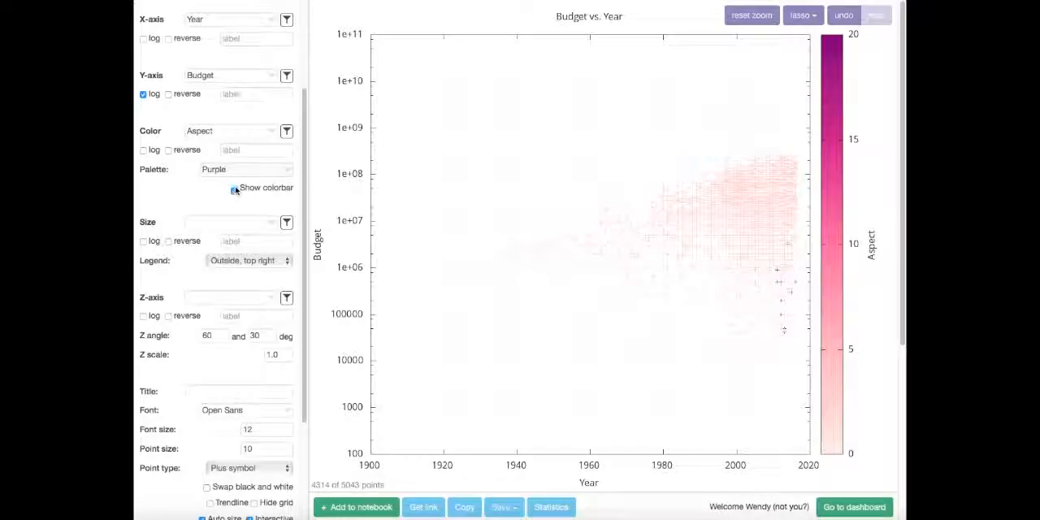
click(236, 190)
click(239, 172)
click(241, 186)
Add an entry under lines and annotations and set its type to Trendline.
drag(306, 186, 300, 238)
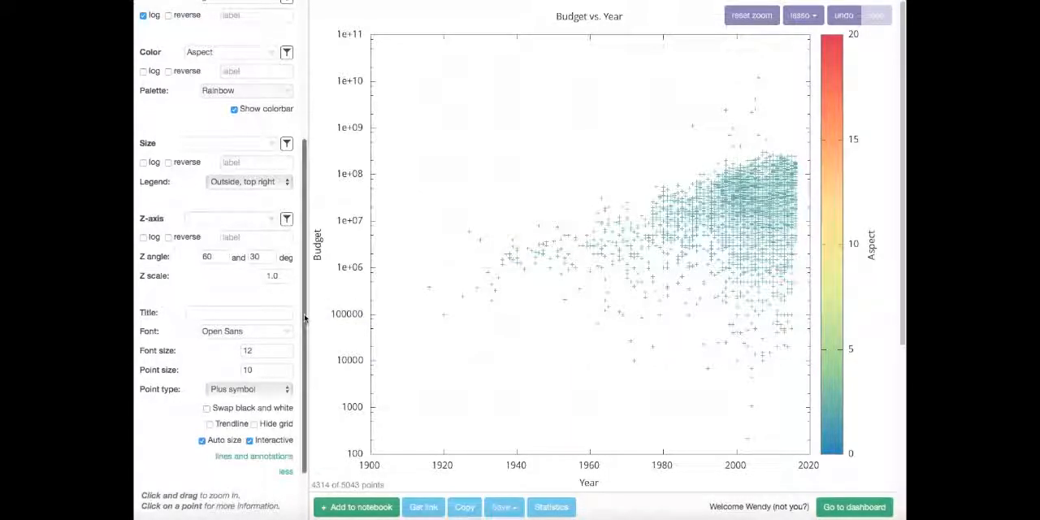
scroll(299, 334, down, 1)
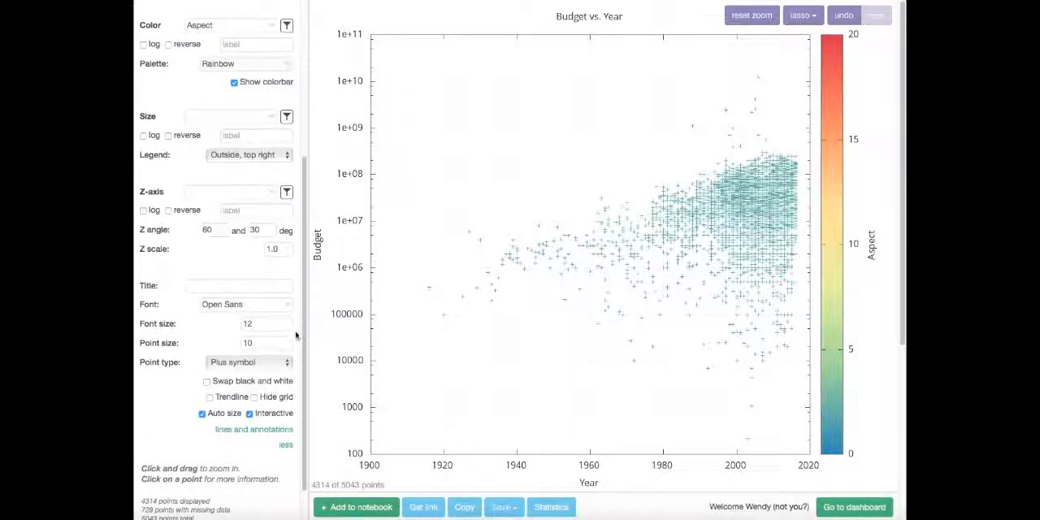
click(266, 430)
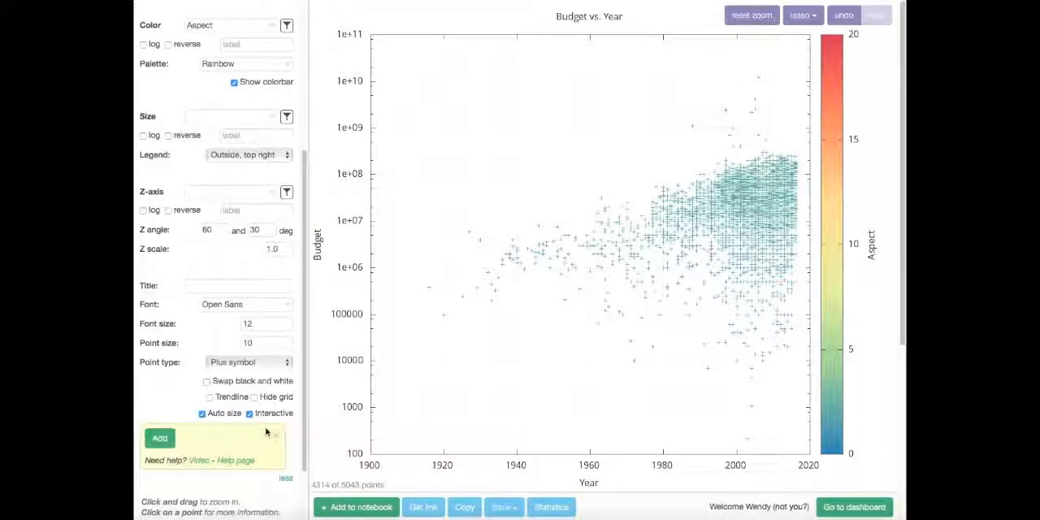
click(159, 438)
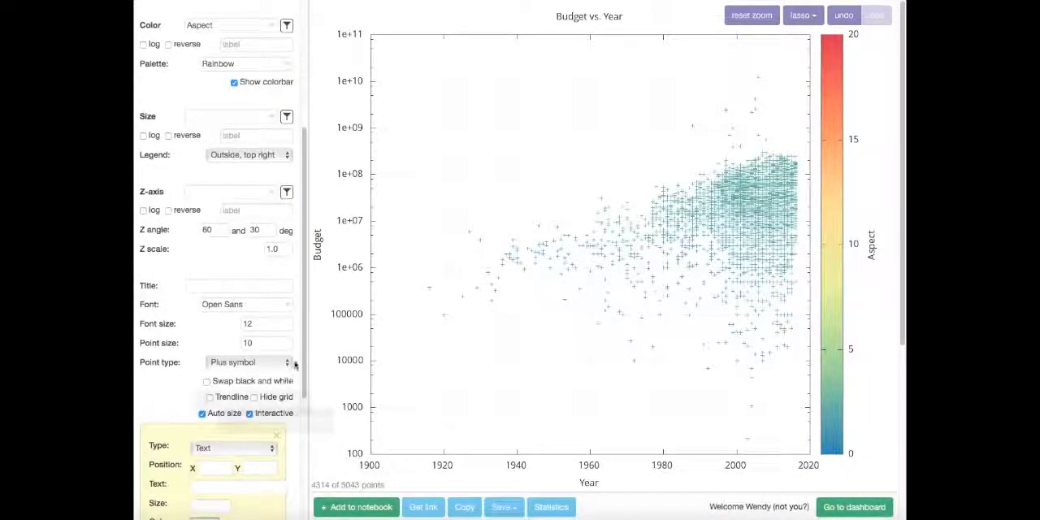
scroll(294, 390, down, 4)
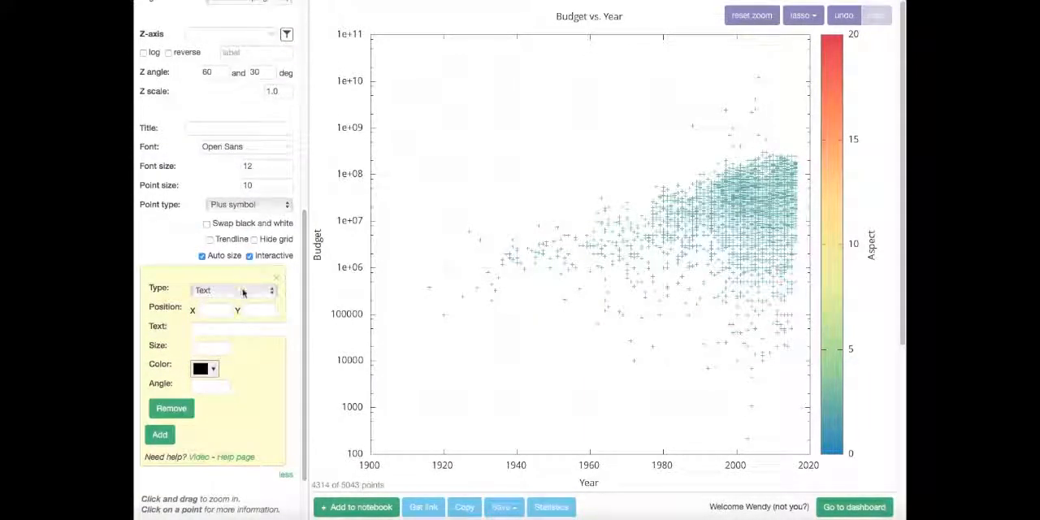
click(243, 292)
click(253, 295)
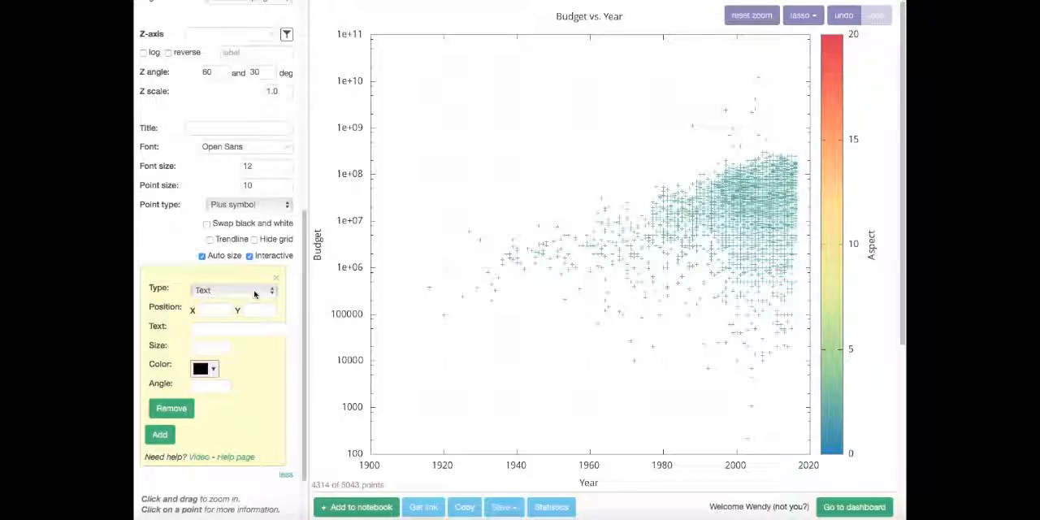
click(254, 295)
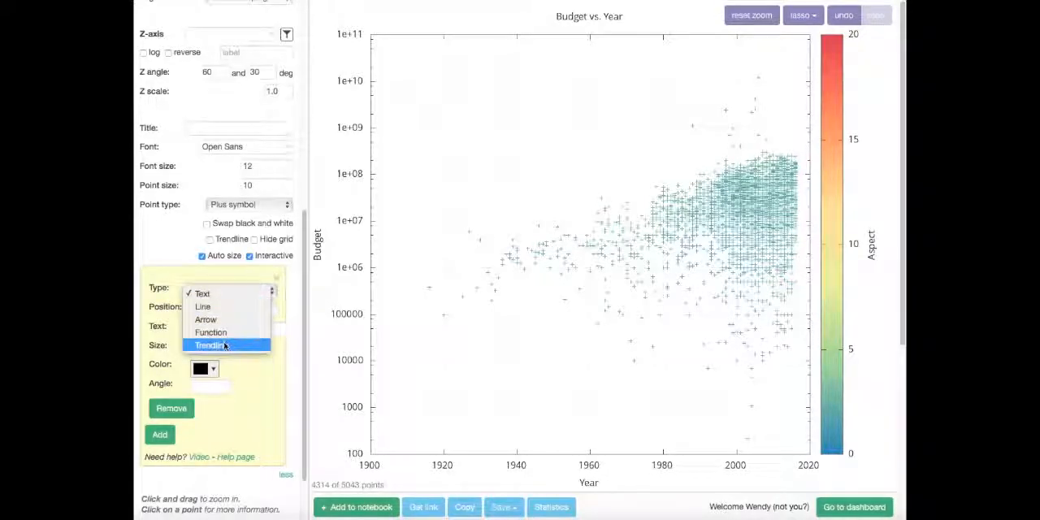
click(226, 344)
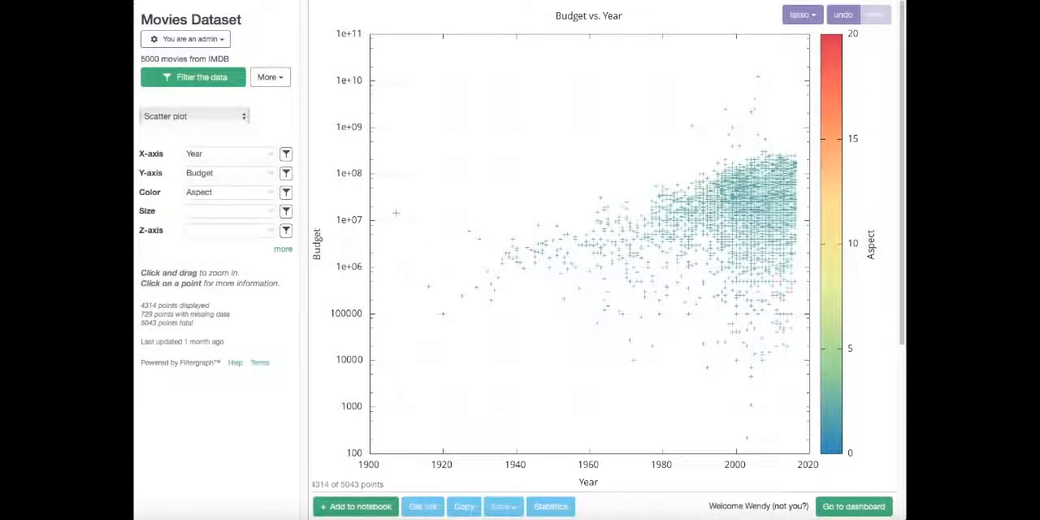
Read the help on mathematical functions allowed for the X-axis and close it.
click(270, 155)
drag(265, 191, 258, 273)
click(258, 273)
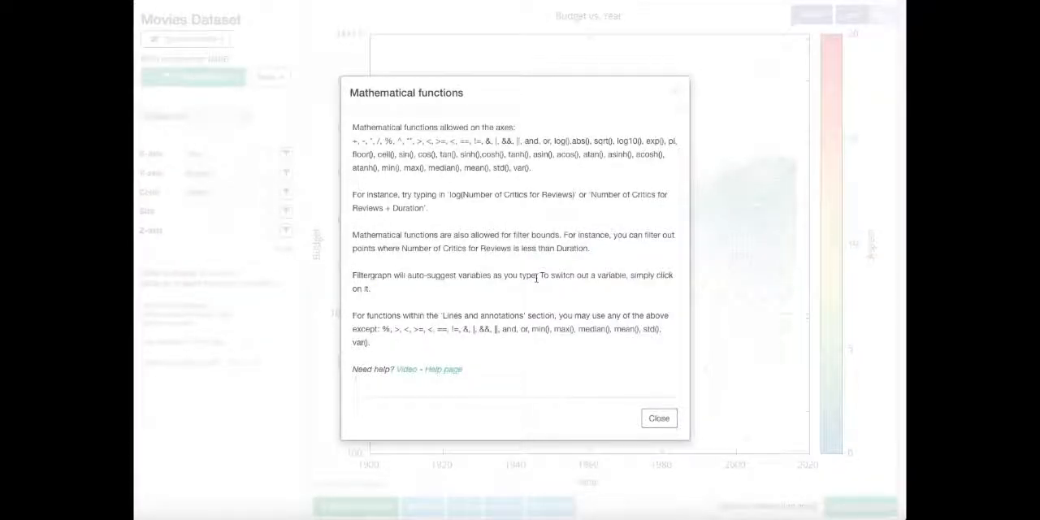
click(675, 94)
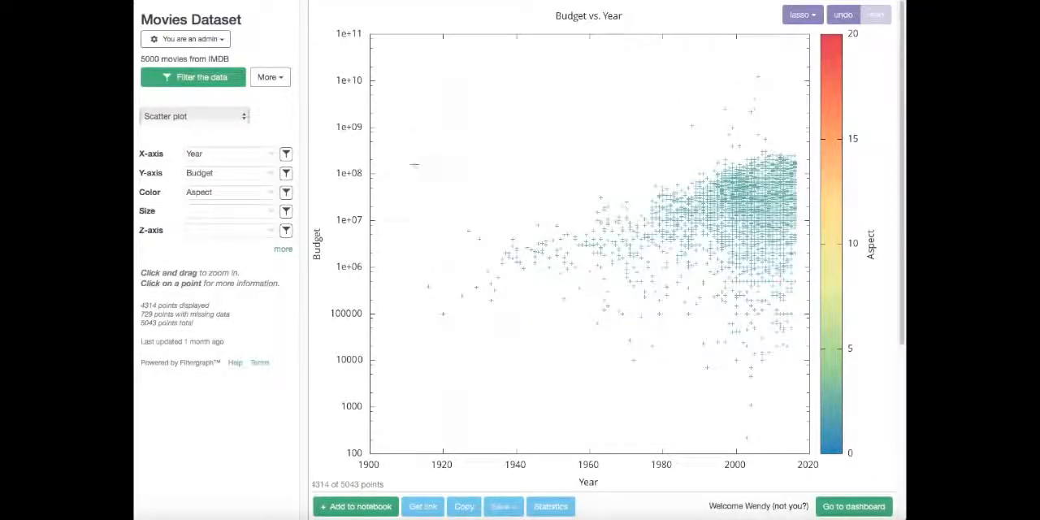
Set the X-axis to the expression Year + duration.
click(256, 154)
text(+ duration)
key(Return)
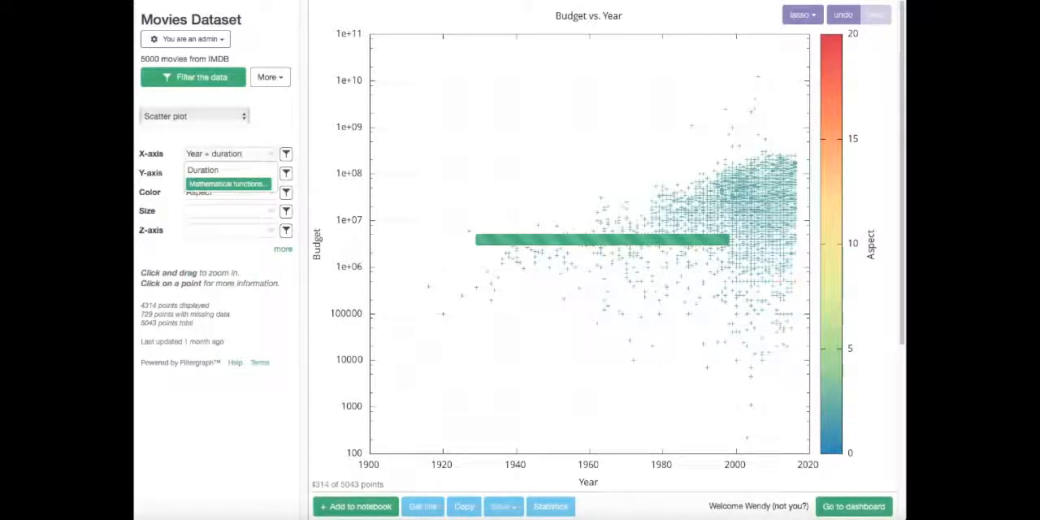
Replace the X-axis expression with Year alone.
drag(245, 154, 190, 150)
text(Year)
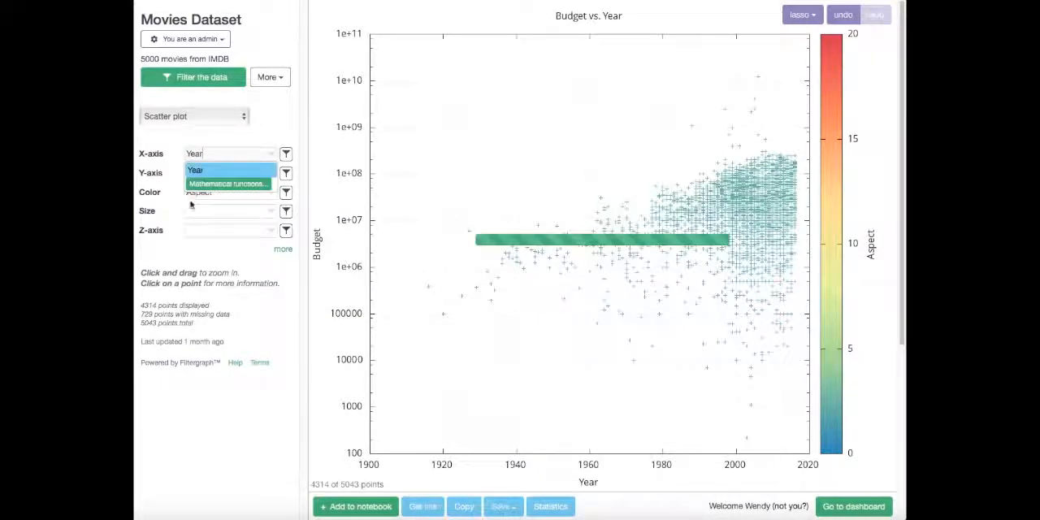
click(209, 253)
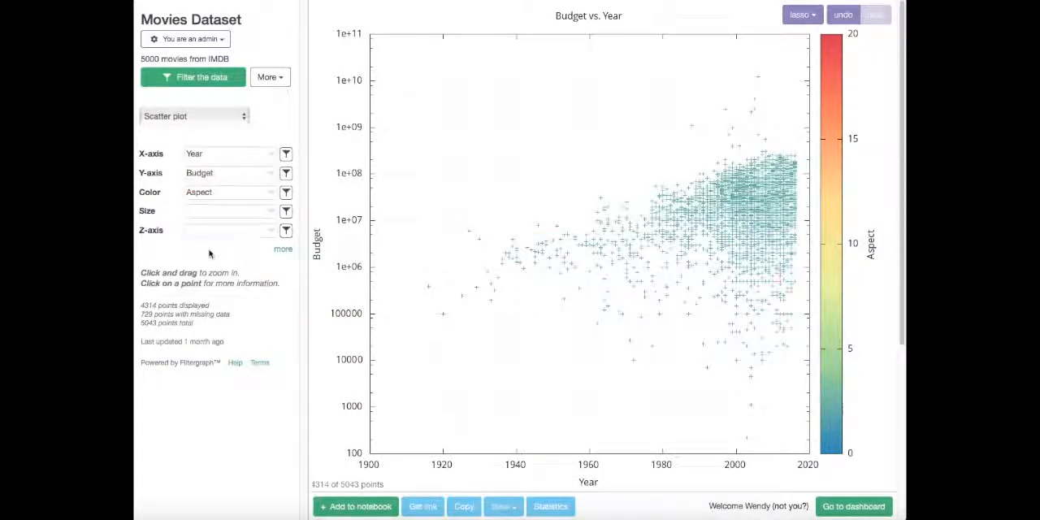
Highlight the movies in the plot whose Duration is between 90 and 91.
click(275, 78)
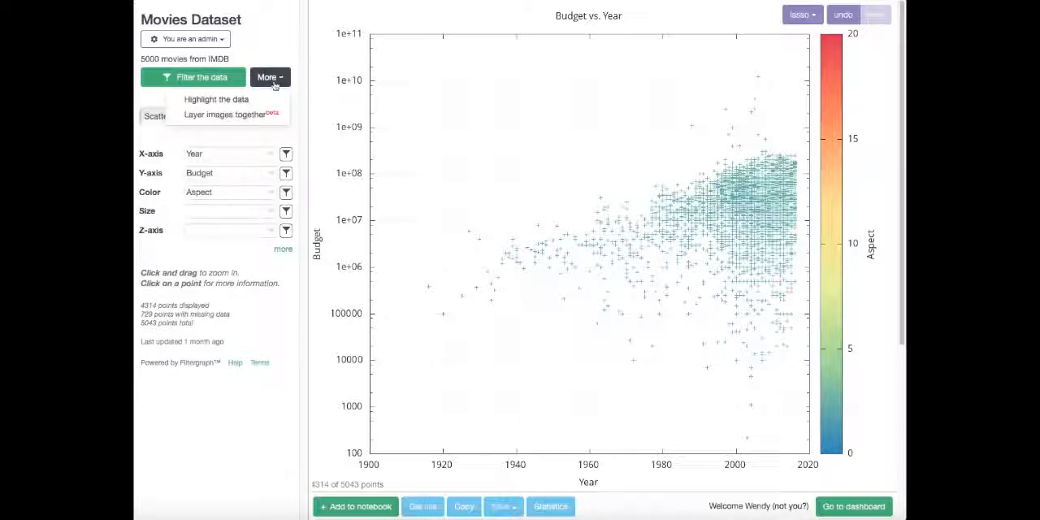
click(255, 101)
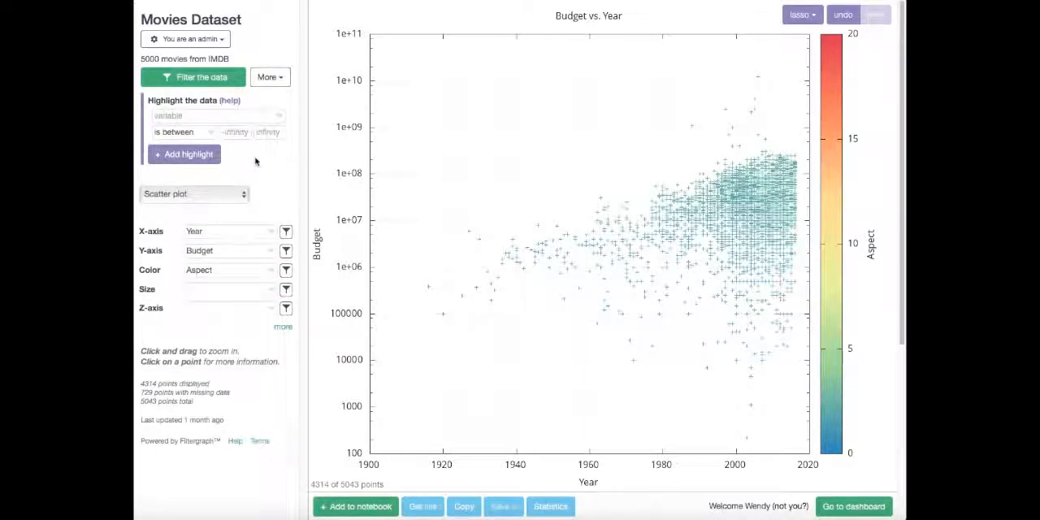
click(254, 119)
click(227, 189)
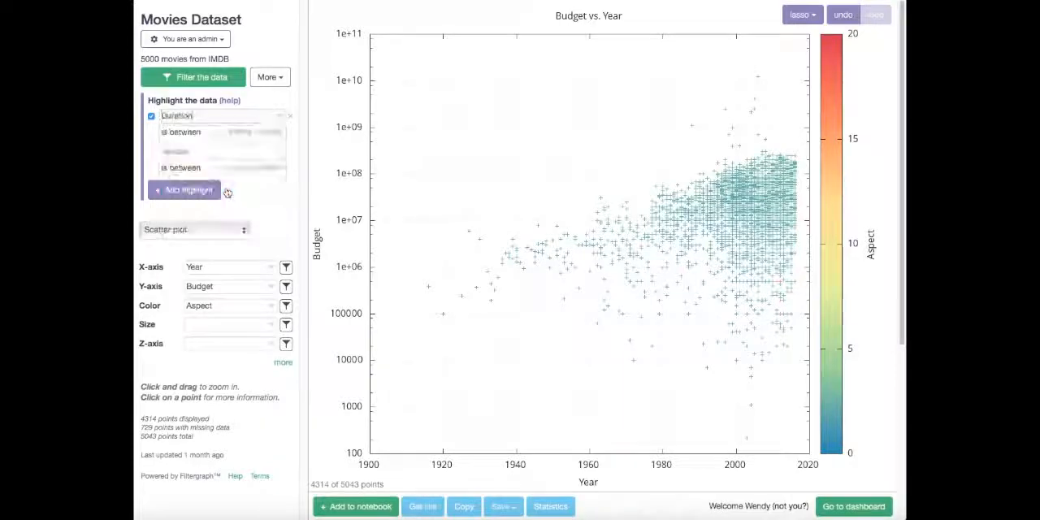
click(248, 134)
text(90)
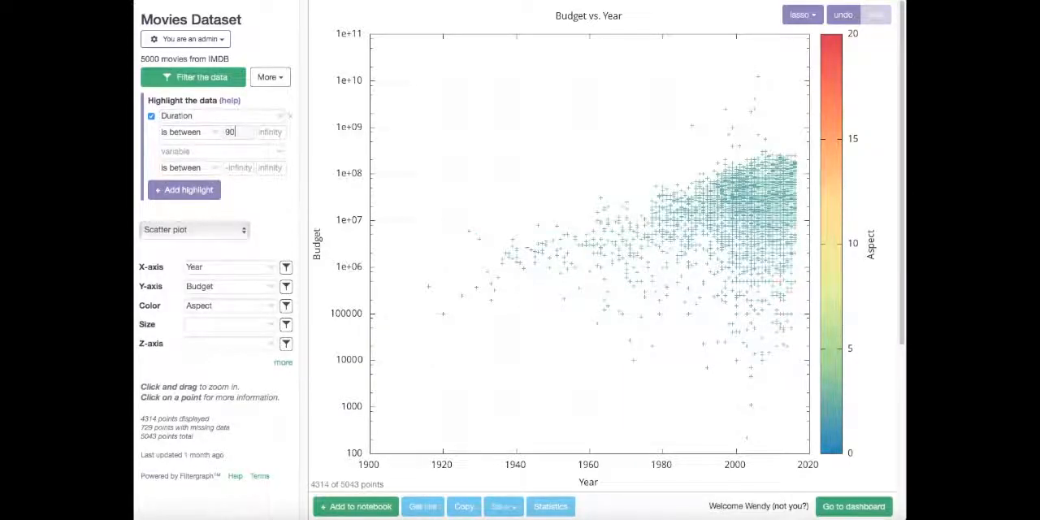
click(266, 132)
text(91)
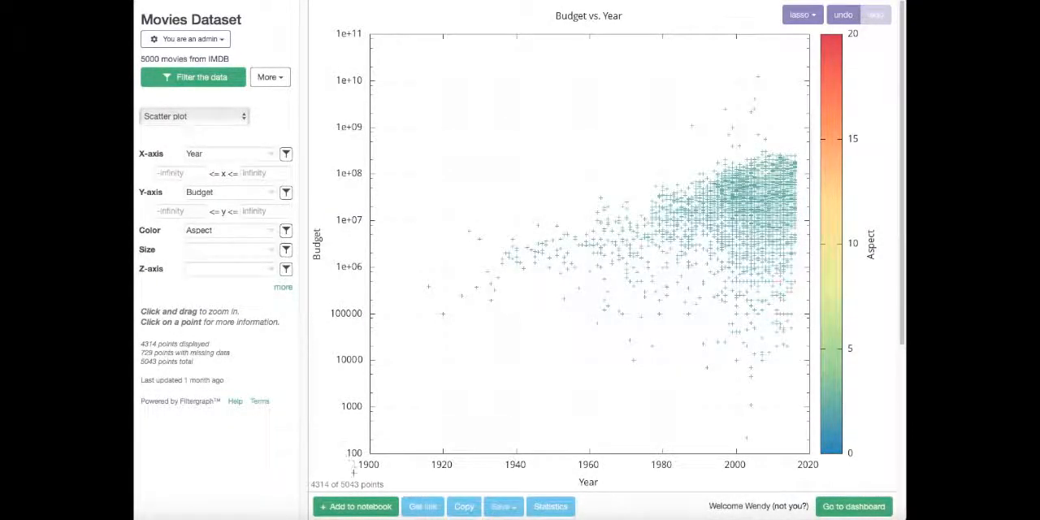
Add the current Budget vs. Year plot to the notebook and return to the full graph.
click(360, 507)
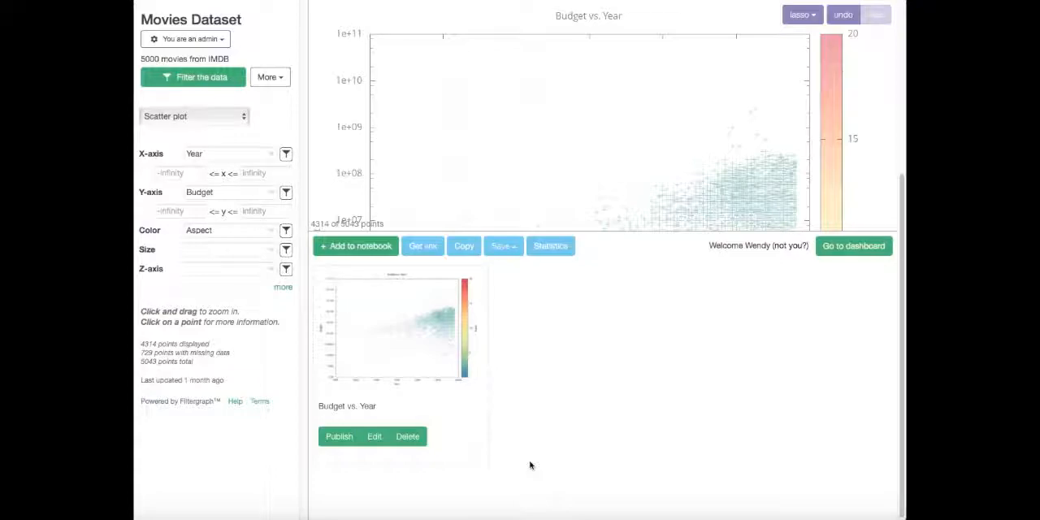
scroll(530, 465, up, 5)
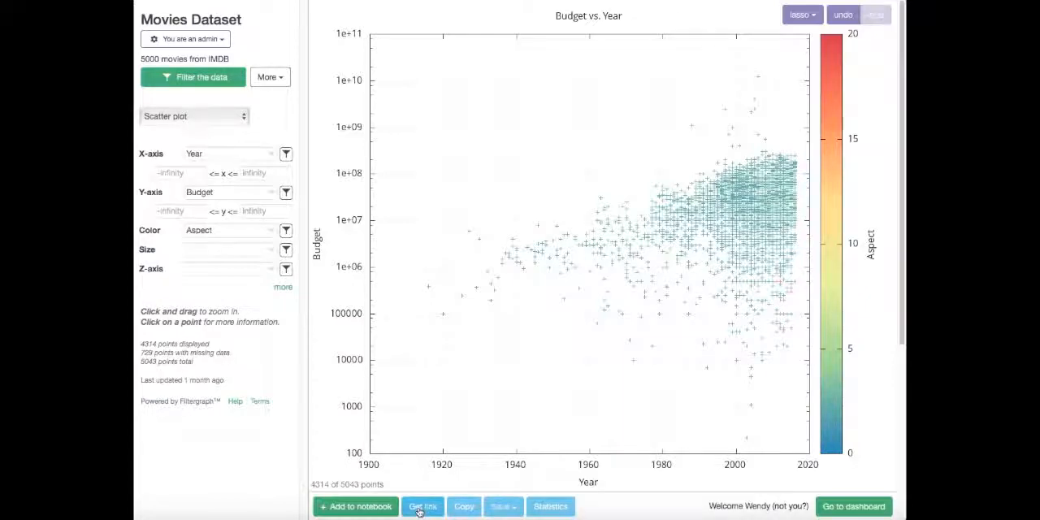
View the shareable links and the copyable image of the current plot, closing each popup.
click(420, 507)
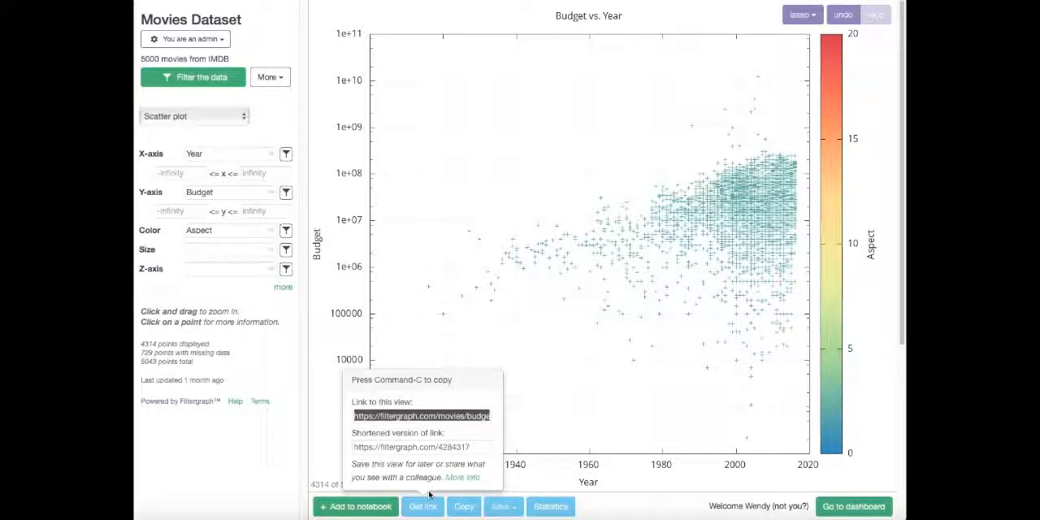
click(419, 505)
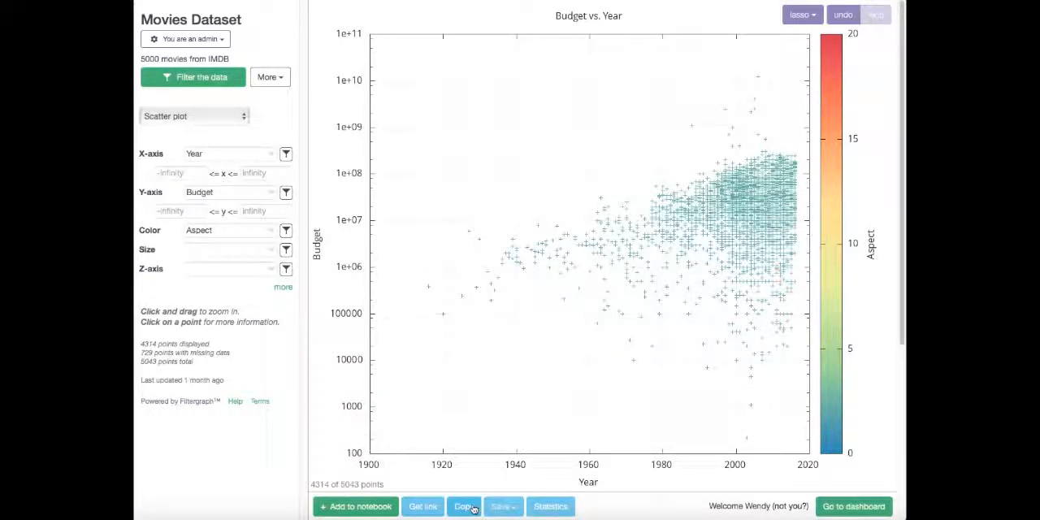
click(472, 507)
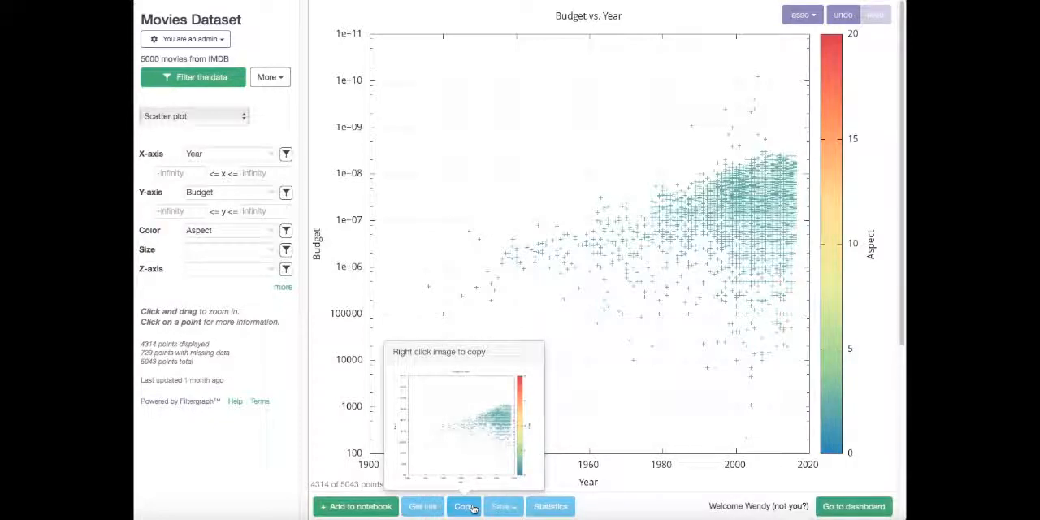
click(472, 507)
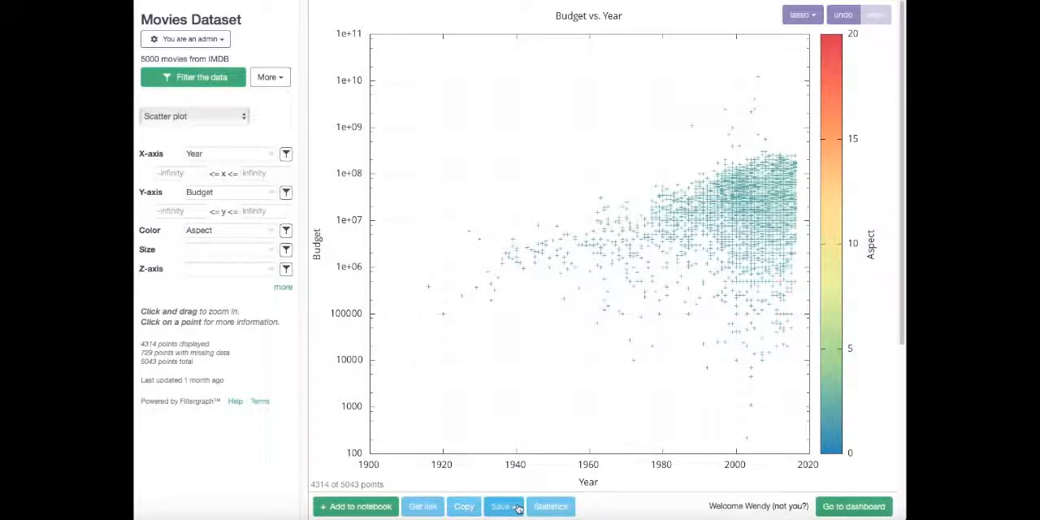
Check the file formats available for saving the plot without saving it.
click(517, 508)
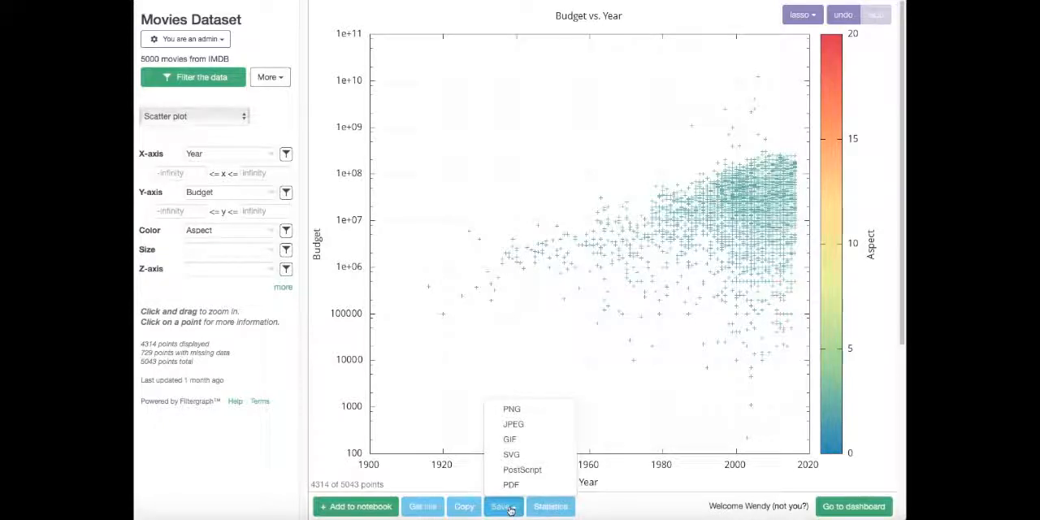
click(510, 508)
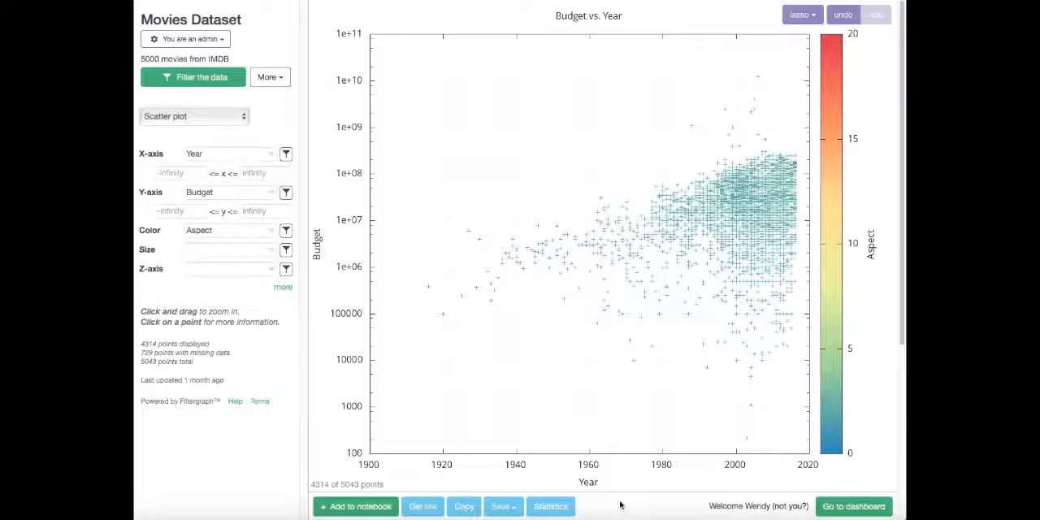
Review the plot's single-variable statistics, two-variable regressions and correlation matrix, and close the statistics.
click(551, 506)
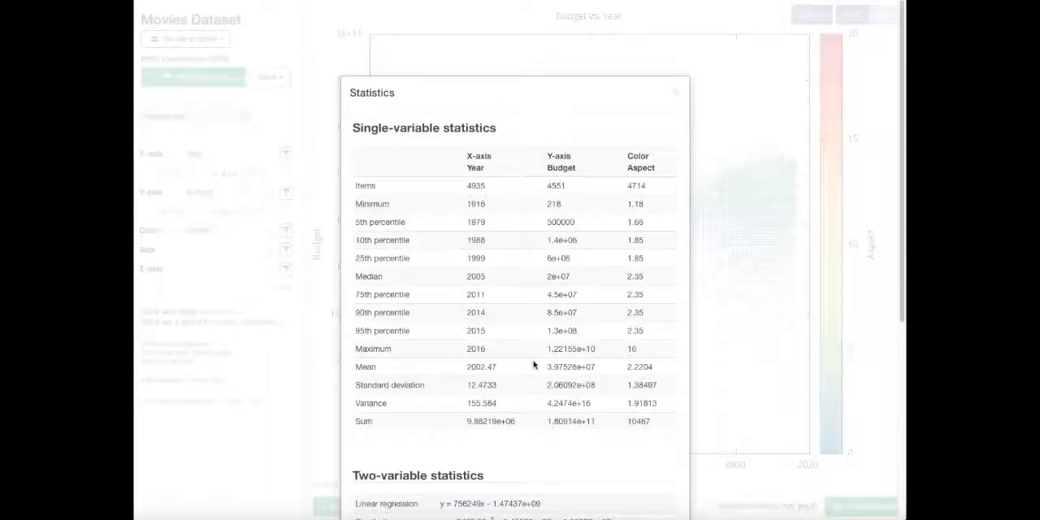
scroll(534, 358, down, 3)
scroll(534, 356, down, 5)
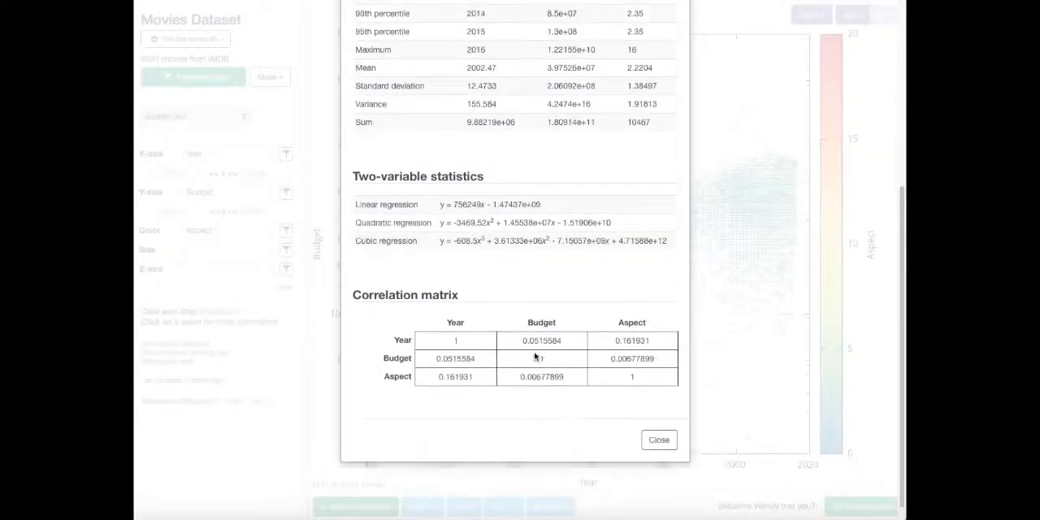
scroll(534, 355, up, 8)
click(681, 95)
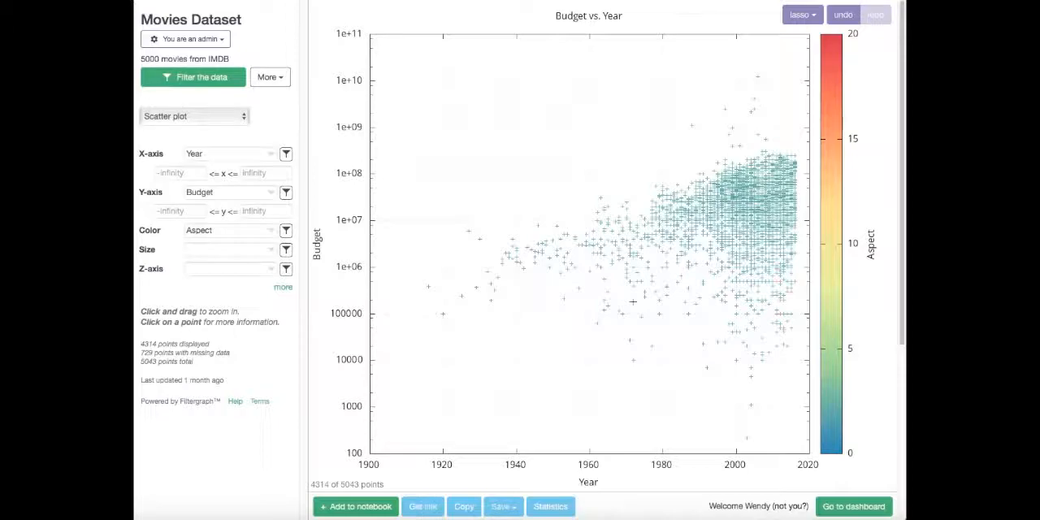
Look through the available graph types and keep the scatter plot.
click(187, 118)
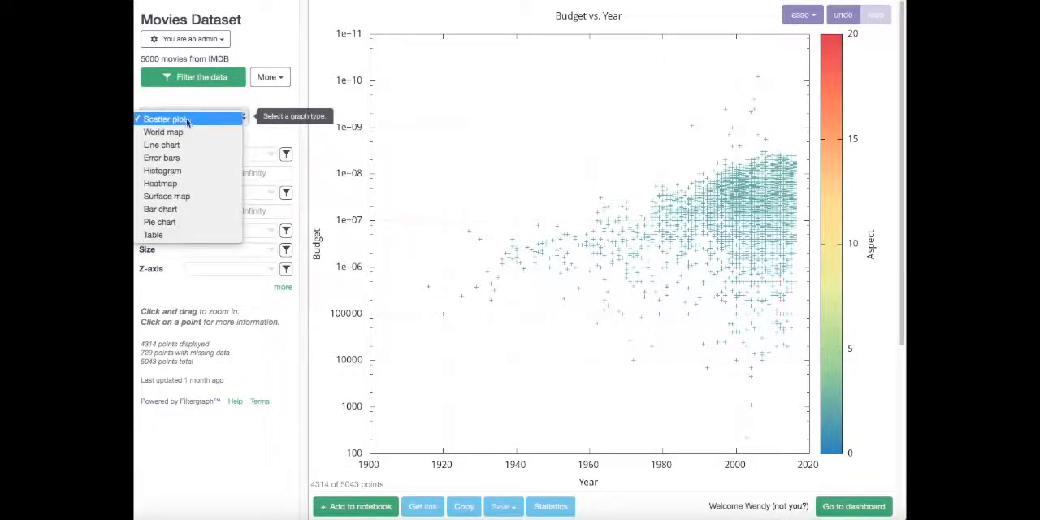
click(276, 139)
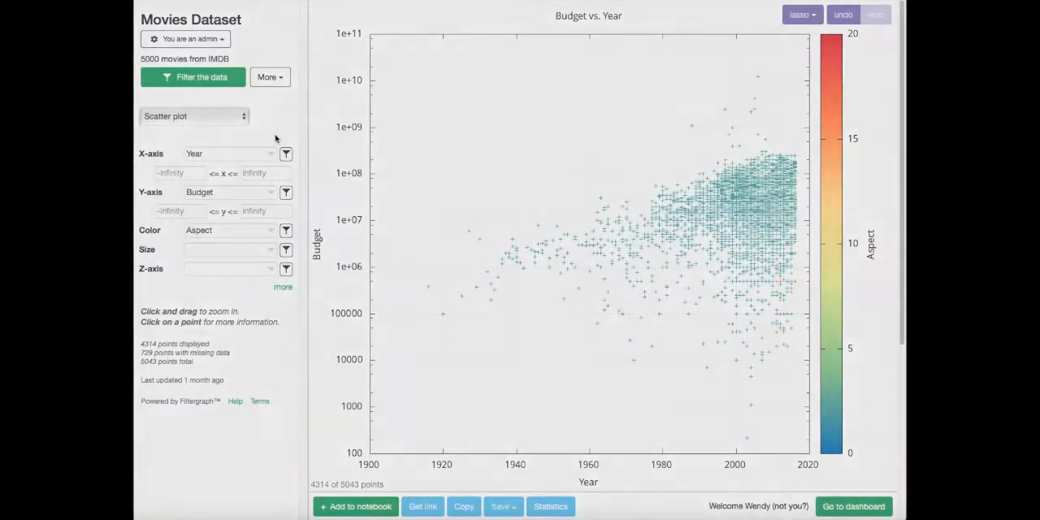